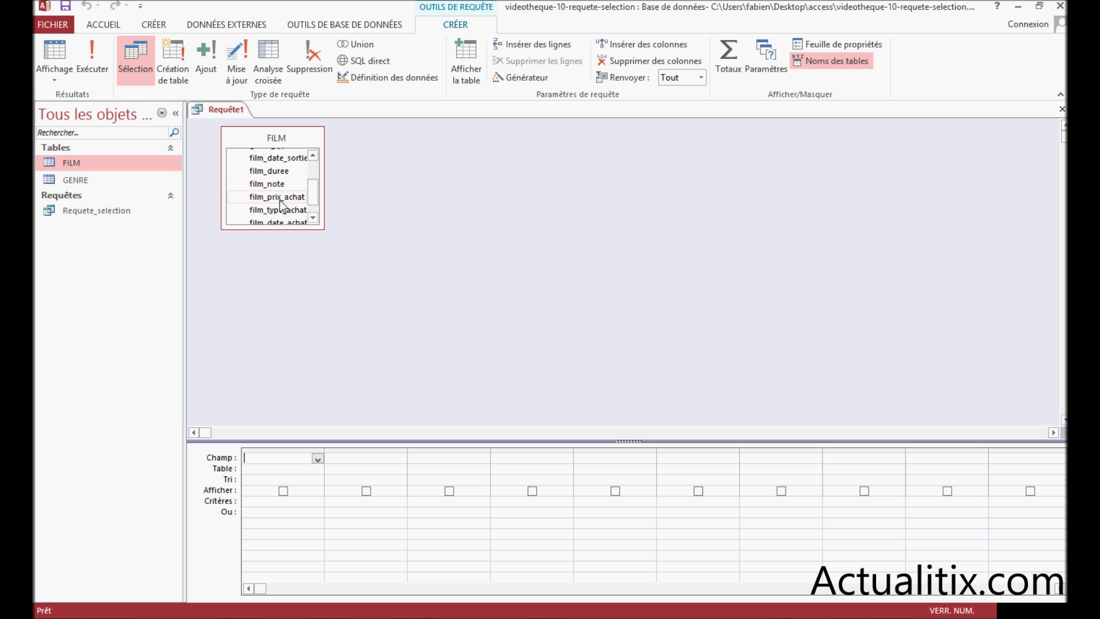
Step: Add the film_prix_achat field to the query grid, aggregate it with Somme and give it the alias Total
double_click(281, 199)
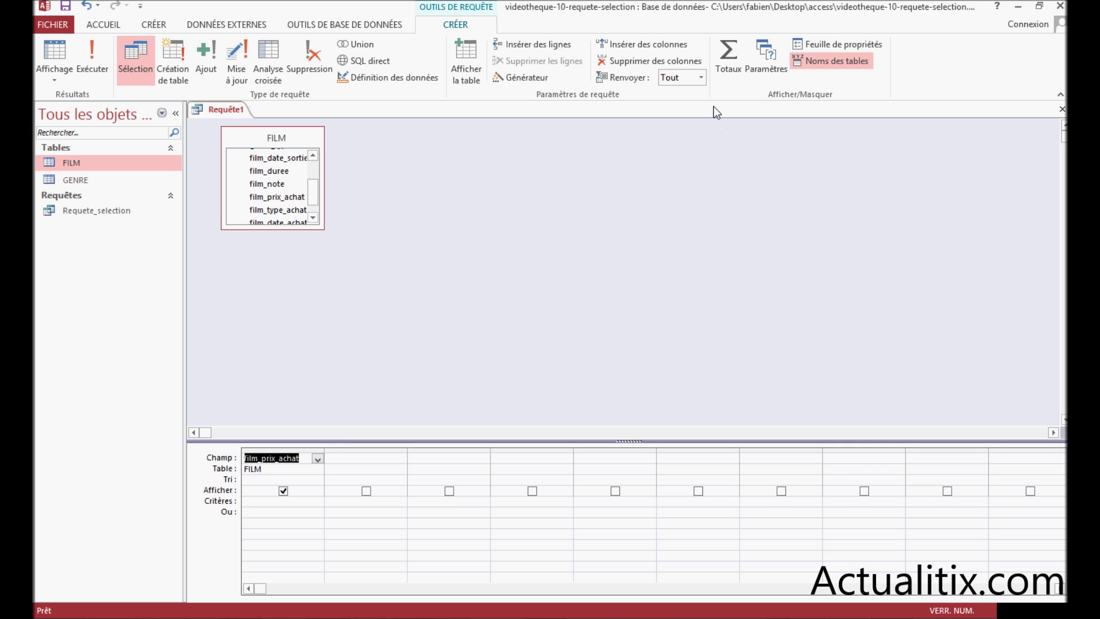
click(729, 72)
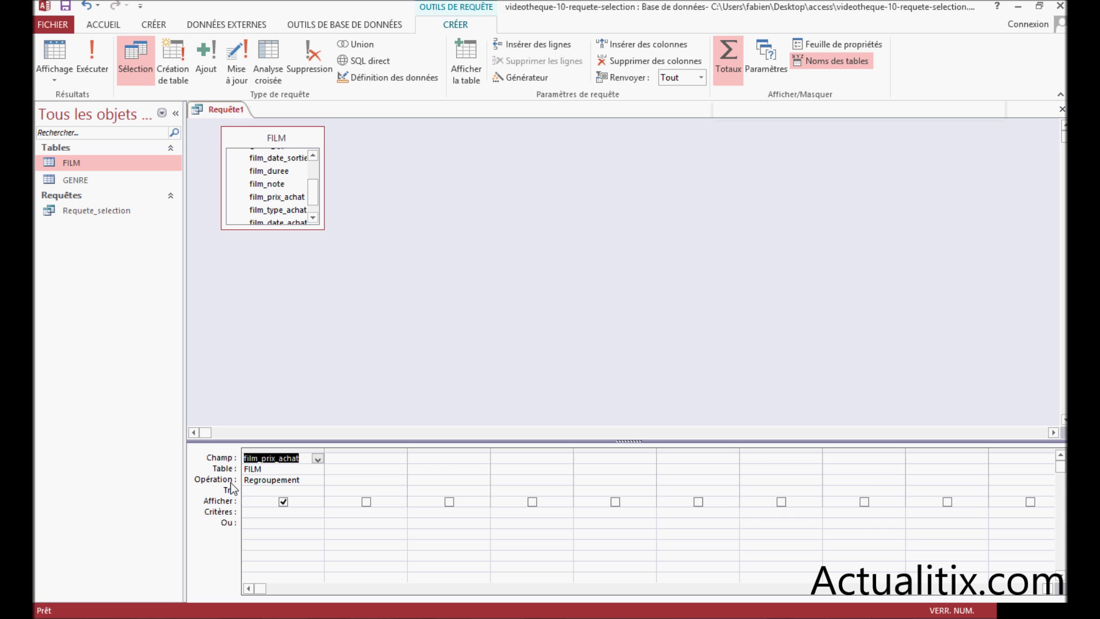
click(301, 480)
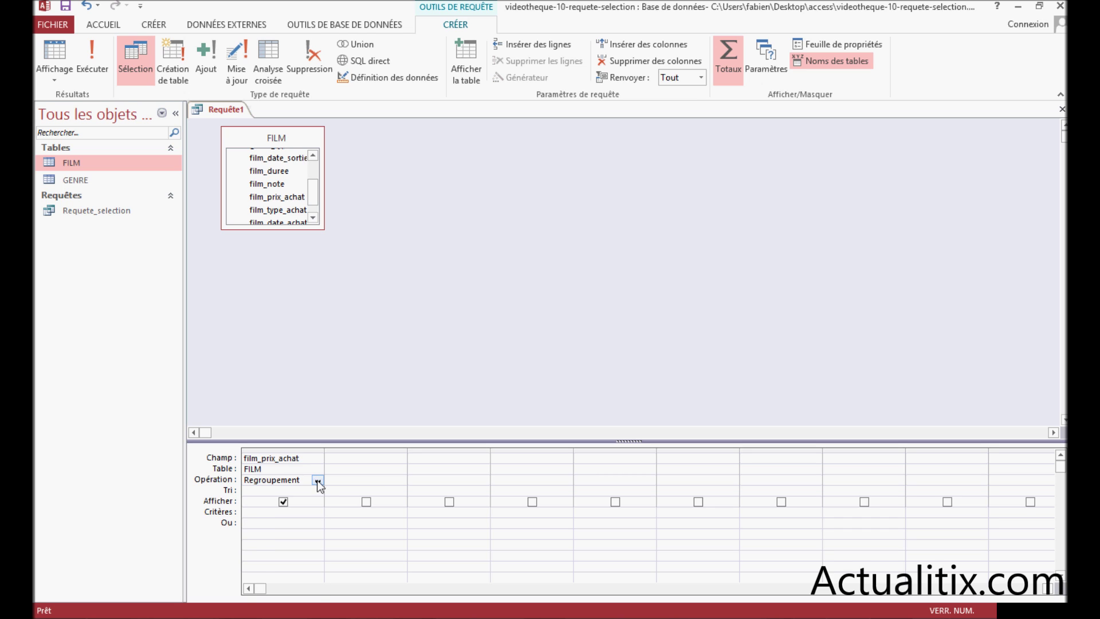
click(317, 480)
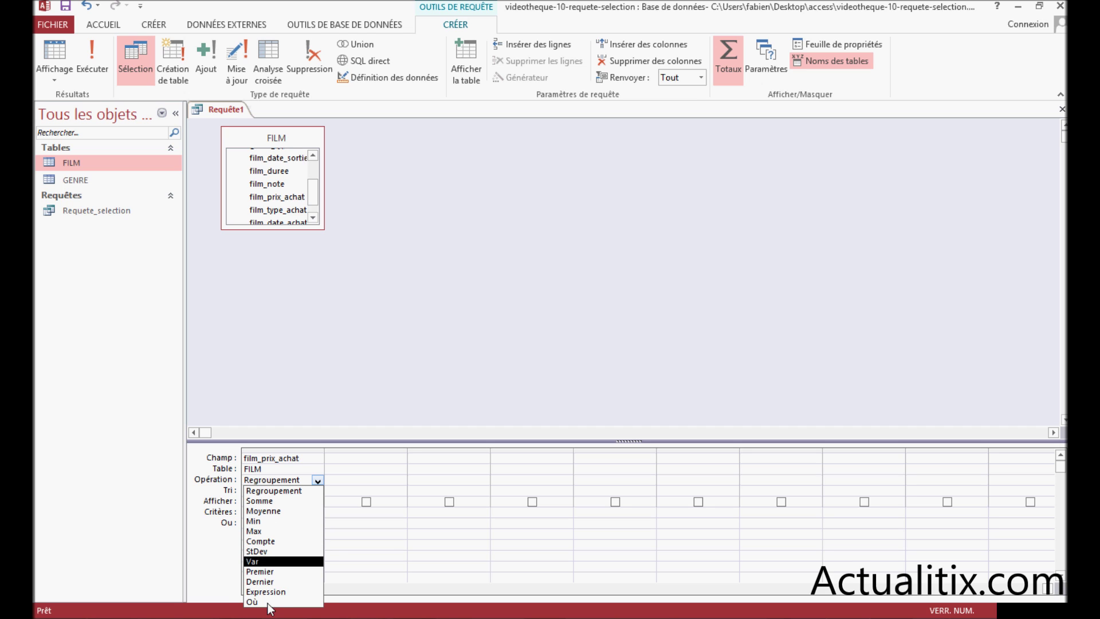
click(264, 502)
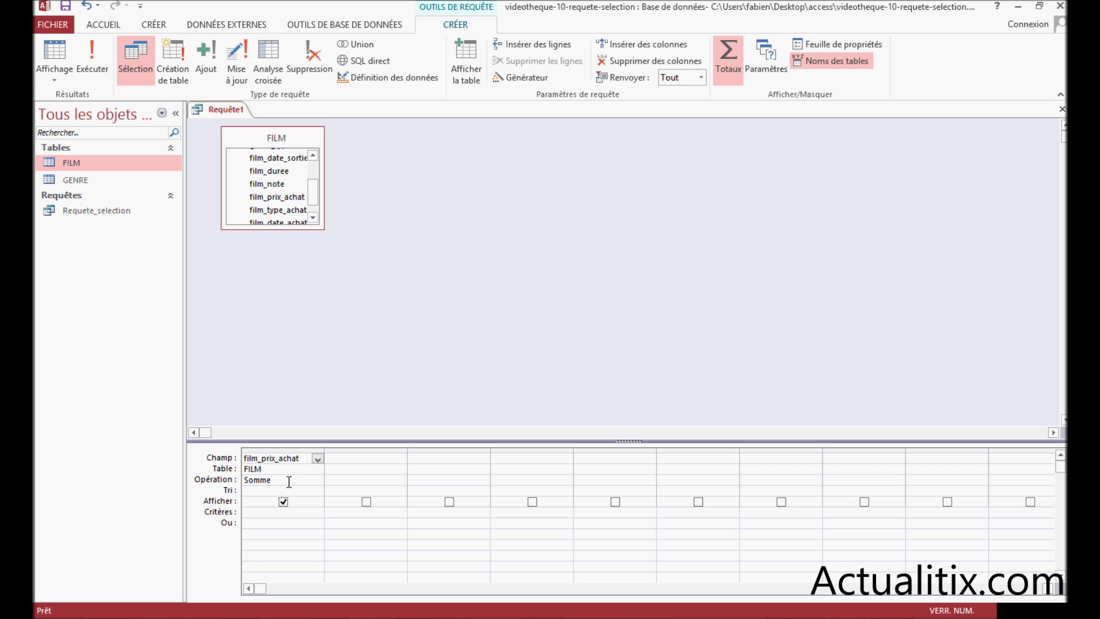
text(Total:)
Step: Run the query to check the purchase price total and return to its design view
click(94, 70)
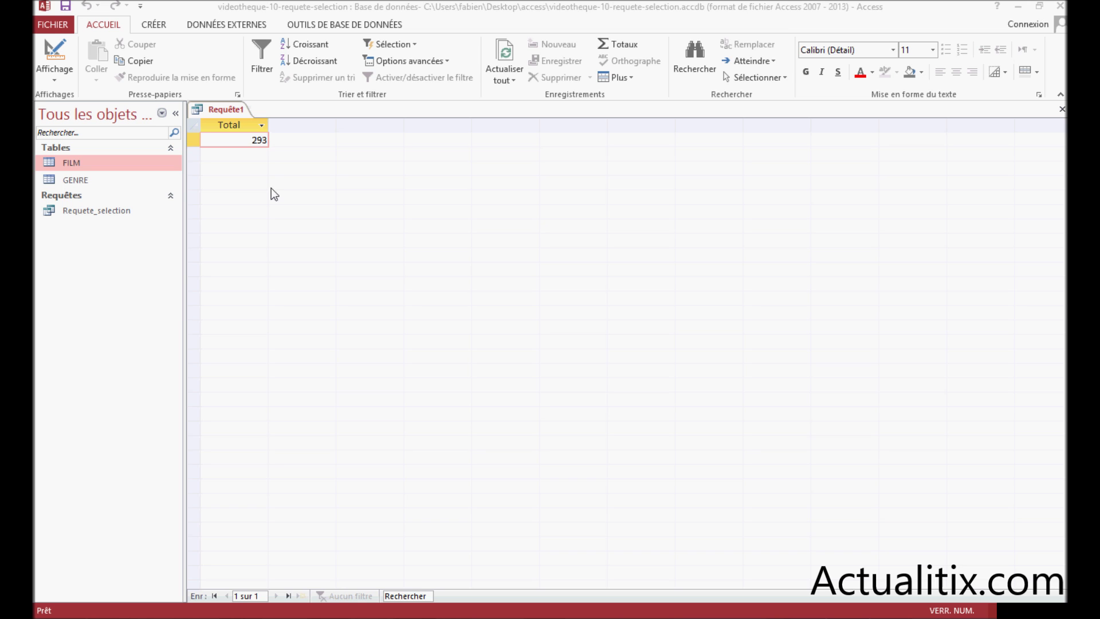
click(55, 79)
click(77, 165)
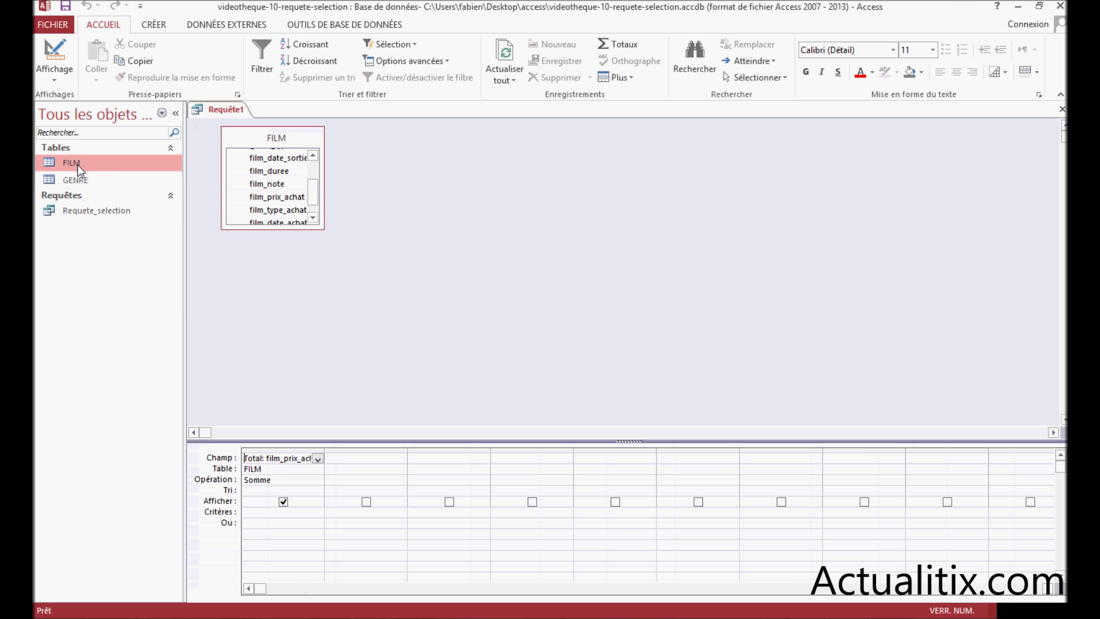
Step: Save the query as Requete_calcul_1 and close it
click(65, 7)
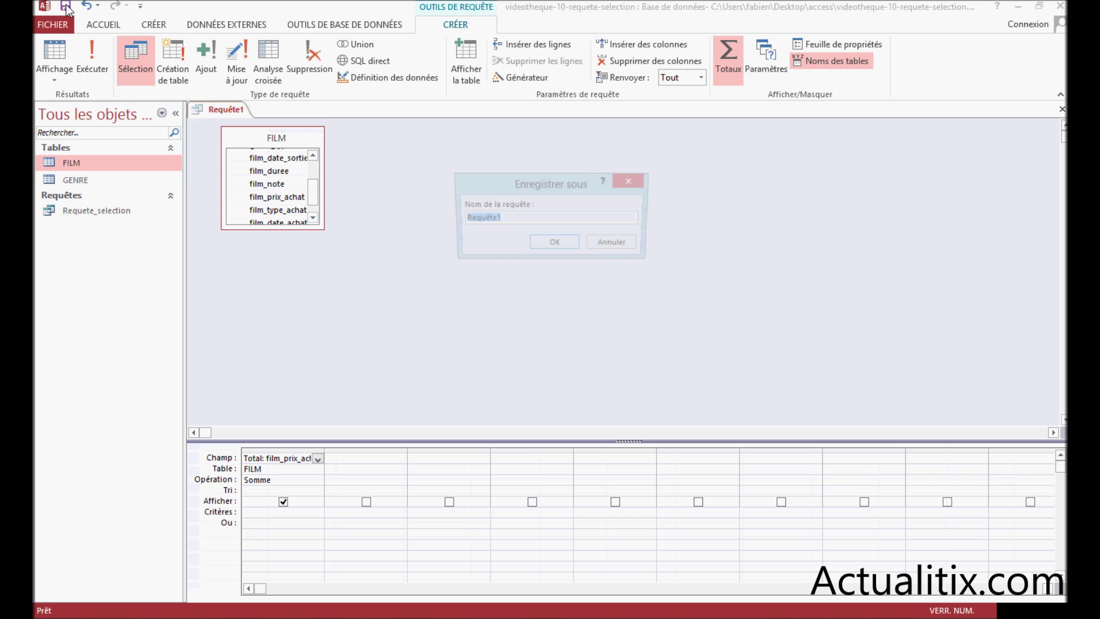
text(r)
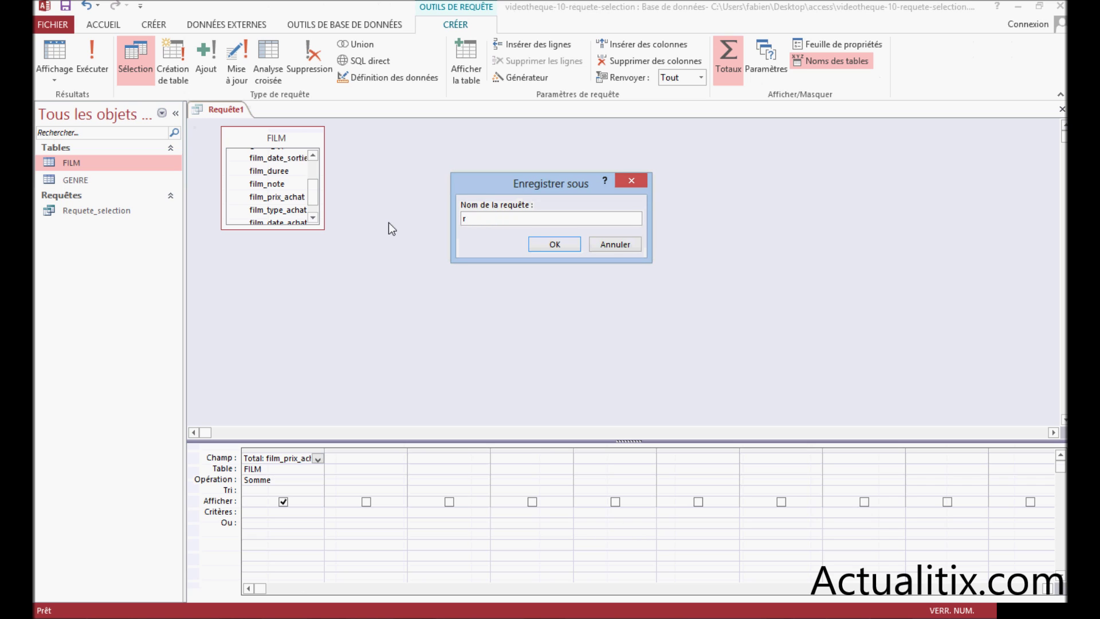
text(Requete_calcul_1)
click(543, 244)
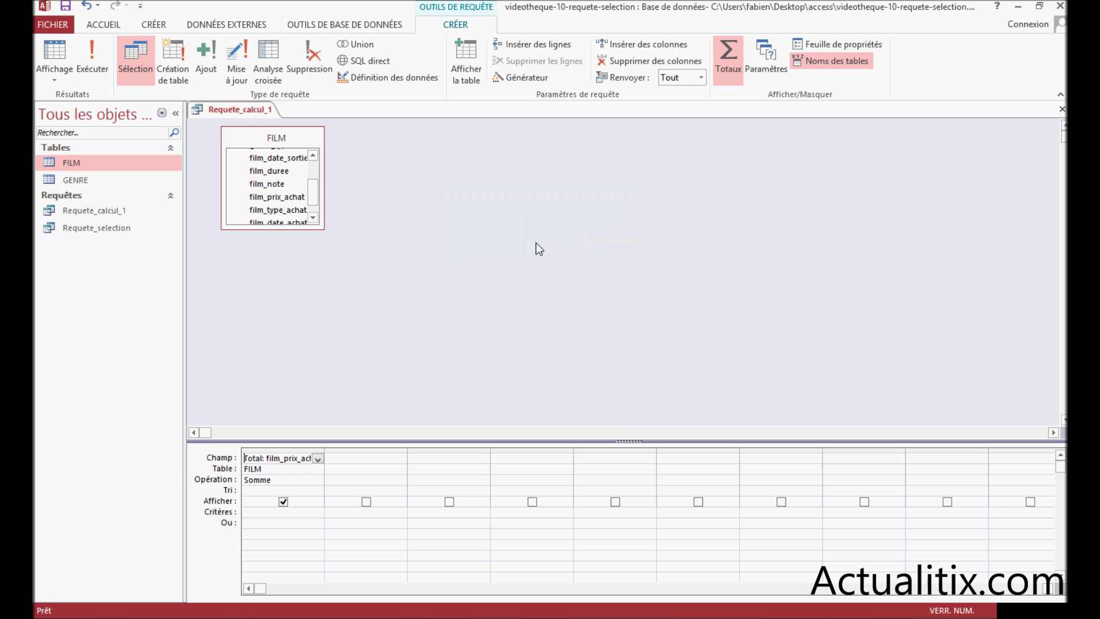
right_click(222, 111)
click(266, 135)
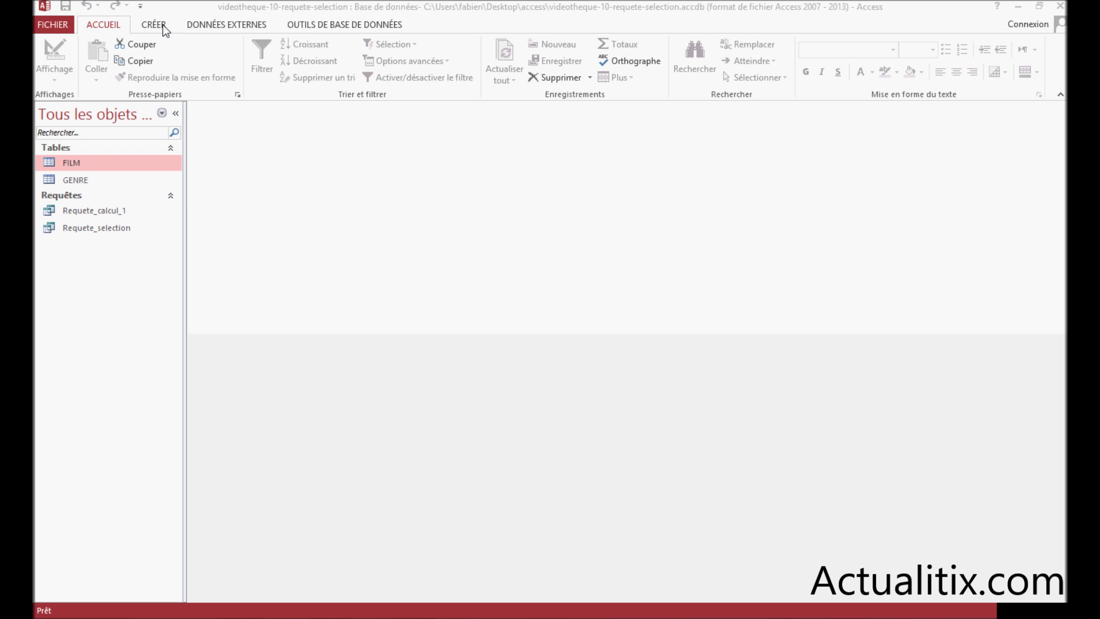
Step: Create a new query in design view based on the FILM table
click(162, 26)
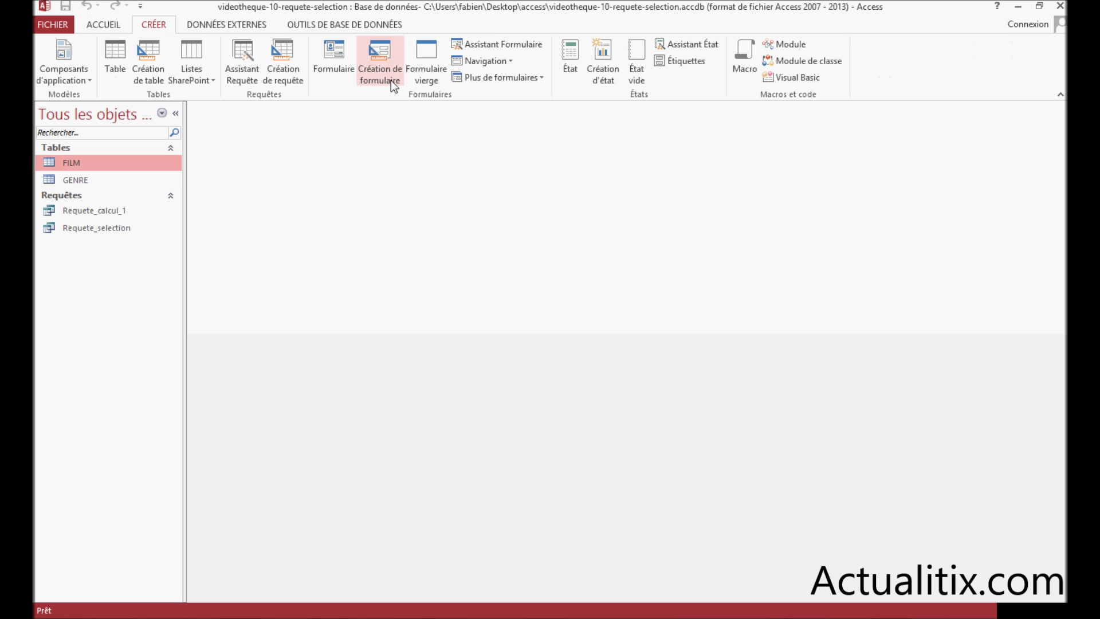
click(282, 77)
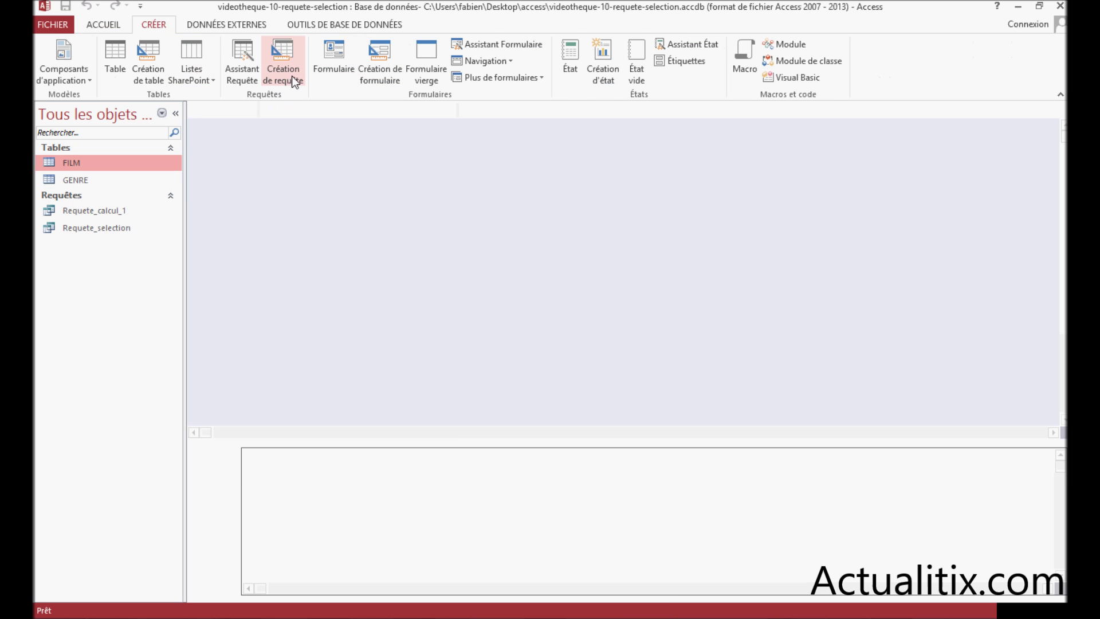
drag(551, 398, 702, 155)
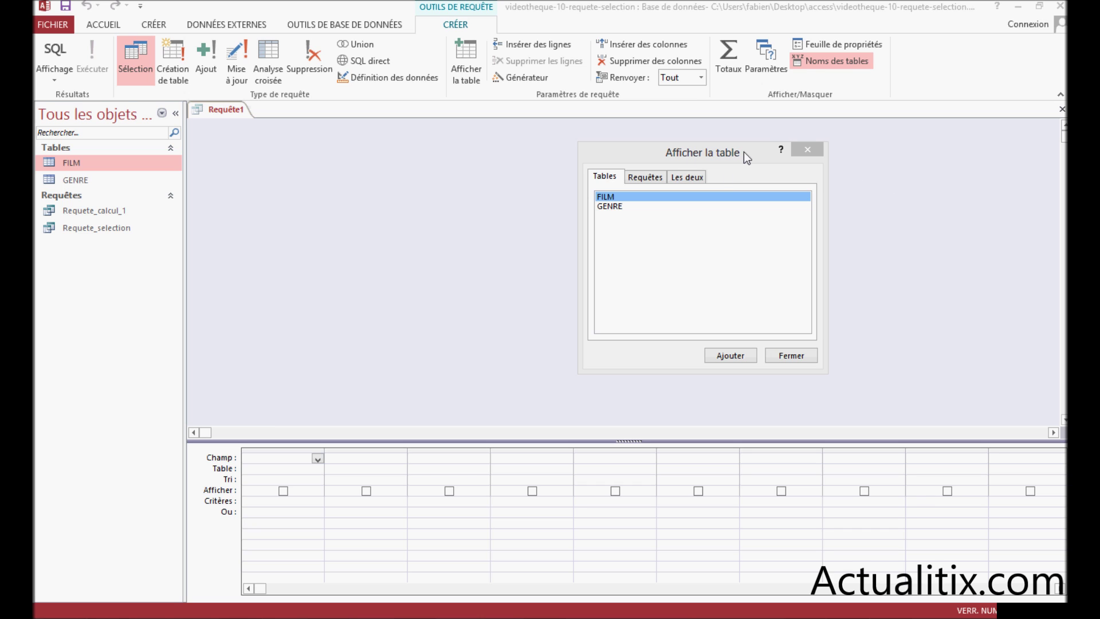
double_click(608, 197)
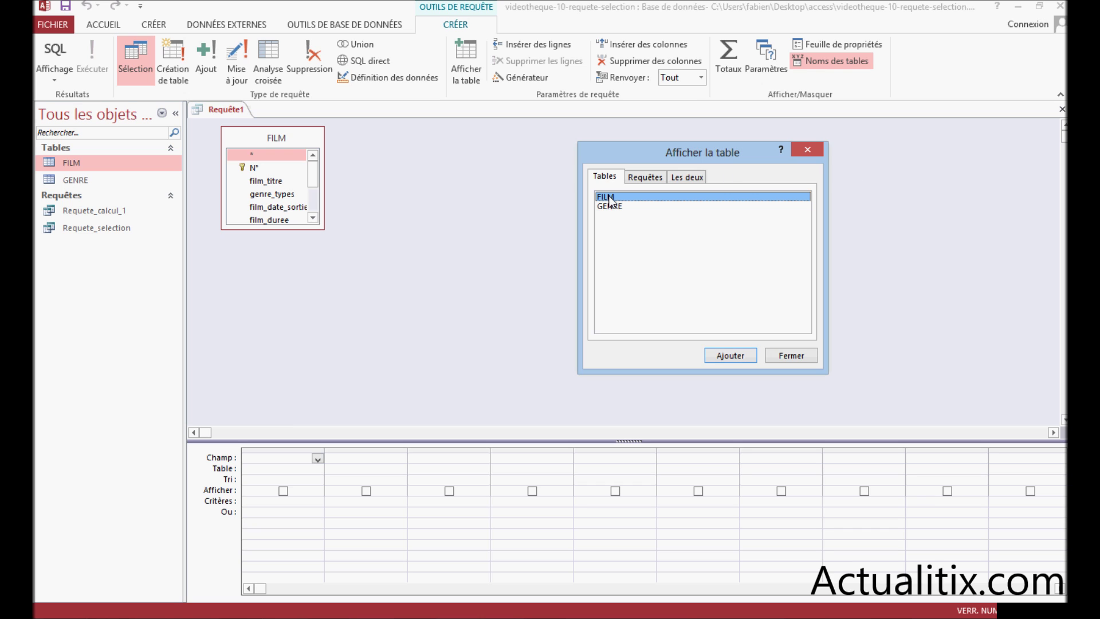
click(798, 360)
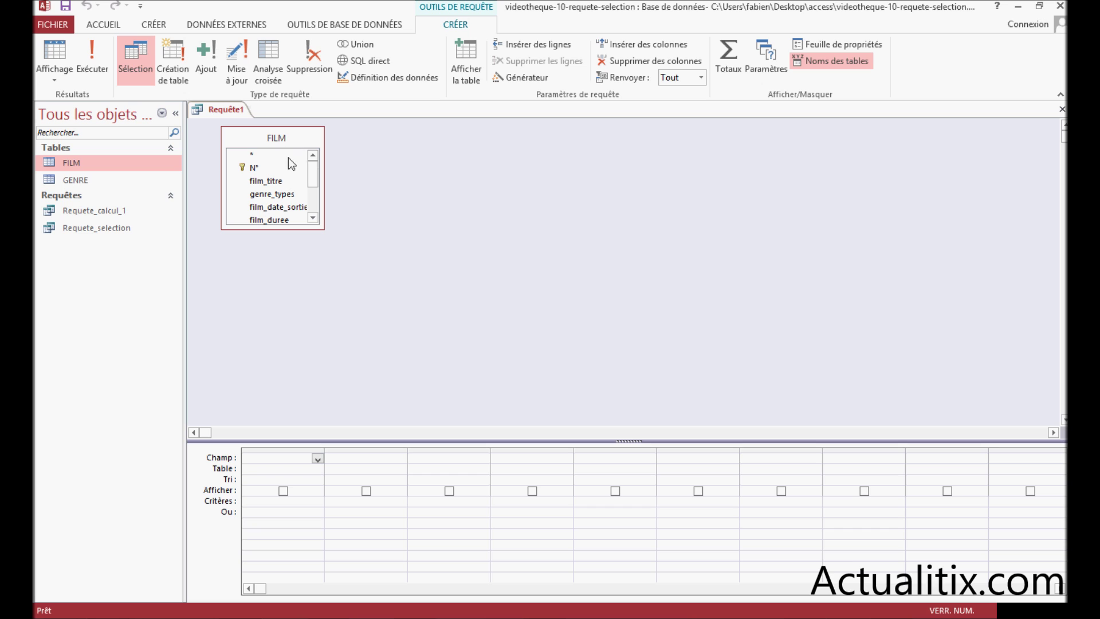
Step: Add the genre_types and N° fields to the query grid and enable the totals operation row
double_click(270, 193)
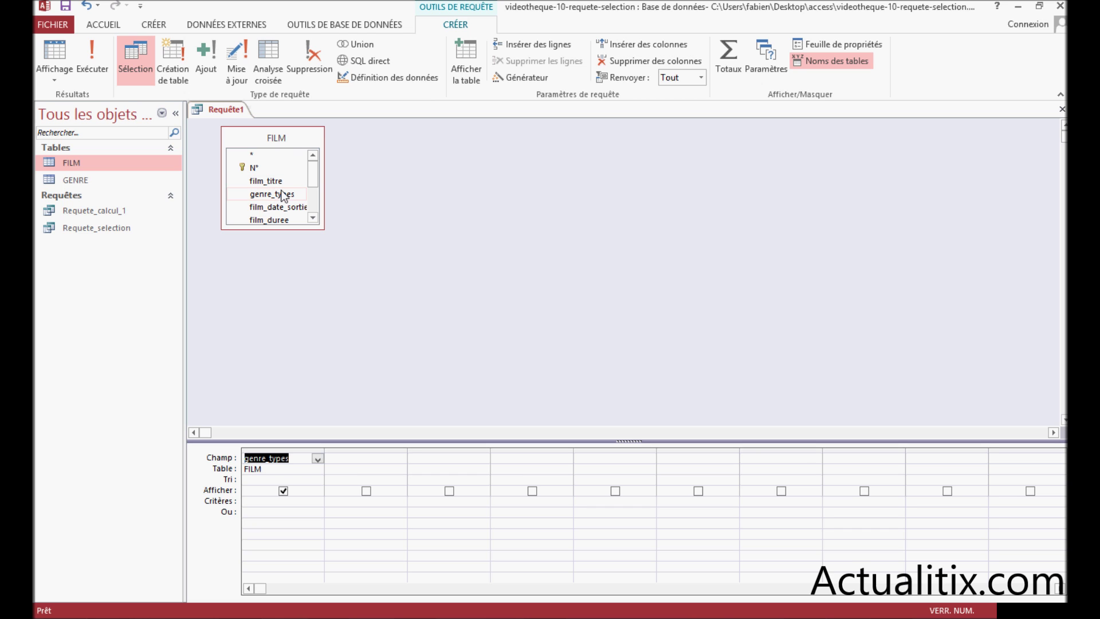
double_click(256, 167)
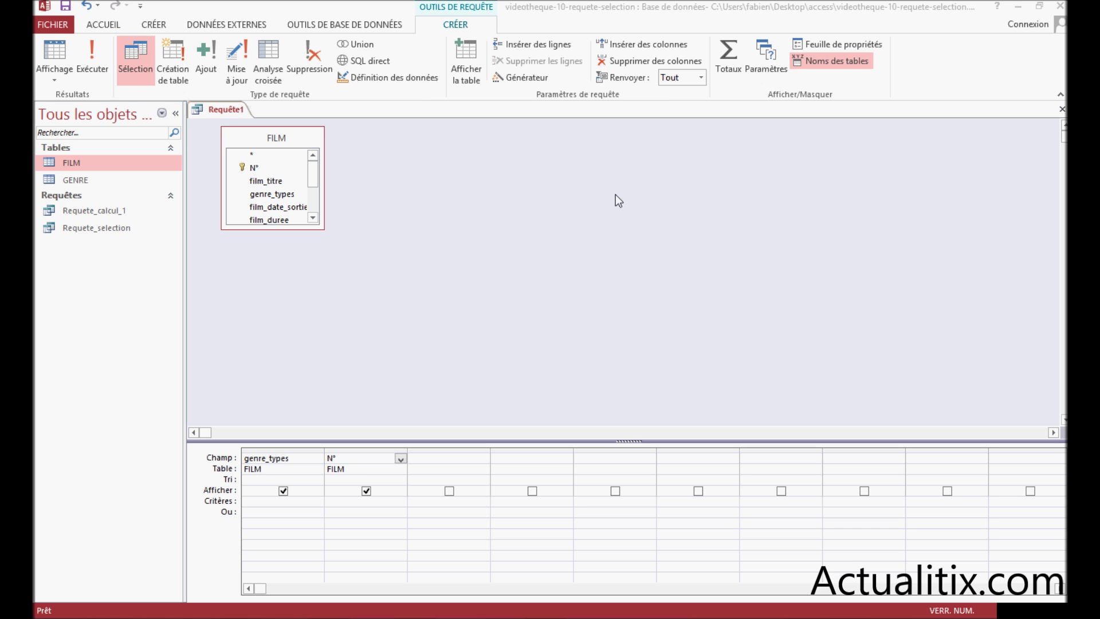
click(733, 67)
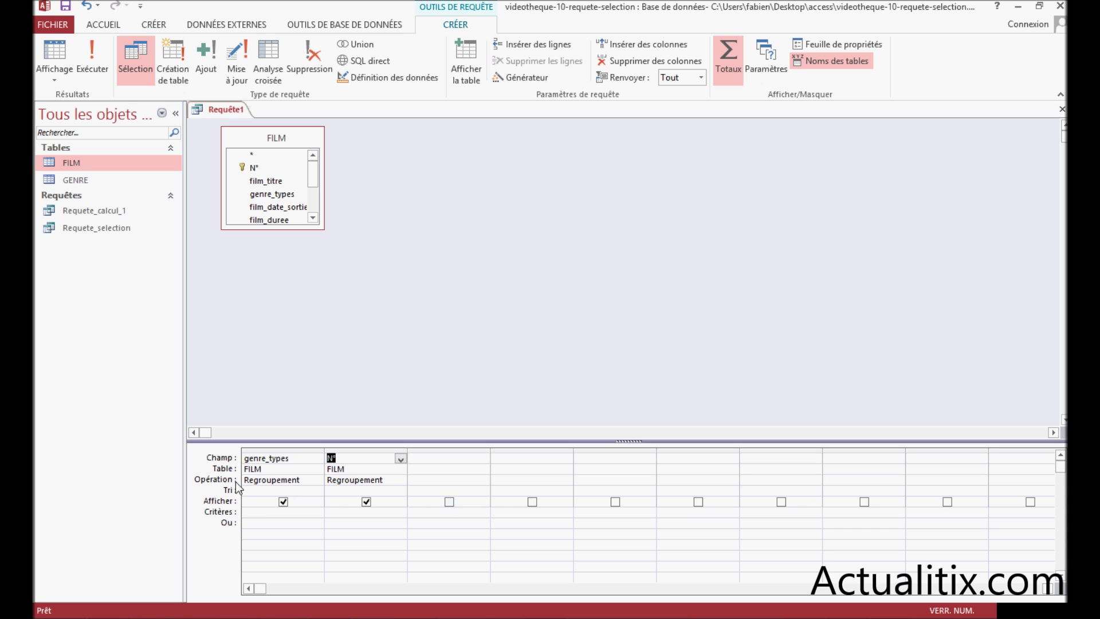
Step: Set the N° column's operation to Compte and give the field the alias Nombre
click(388, 481)
click(402, 479)
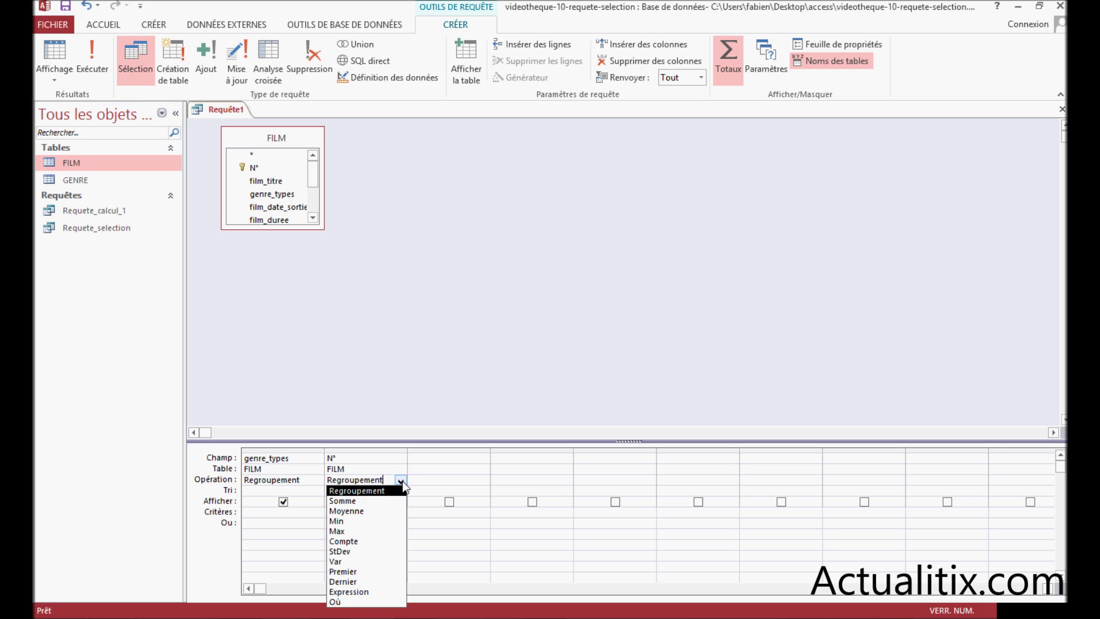
click(365, 542)
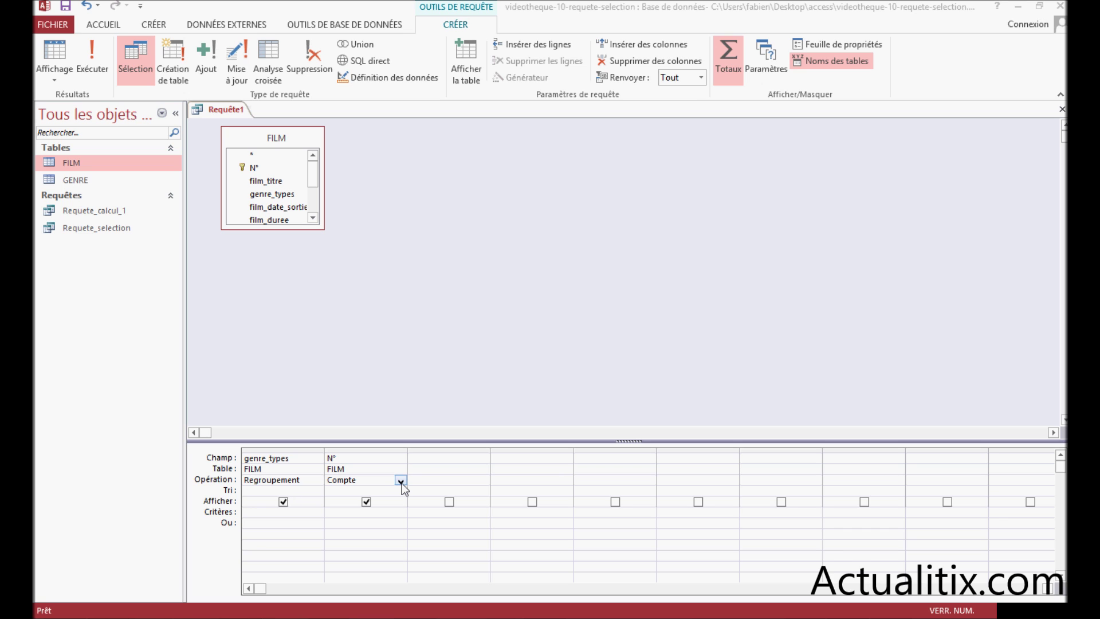
click(328, 457)
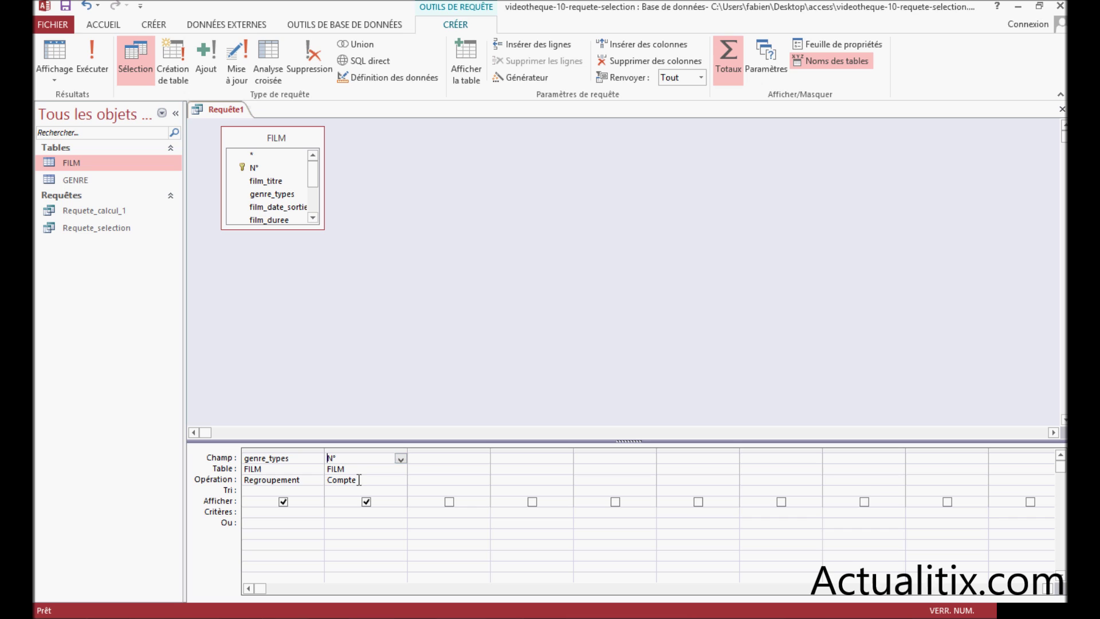
text(Nombre:)
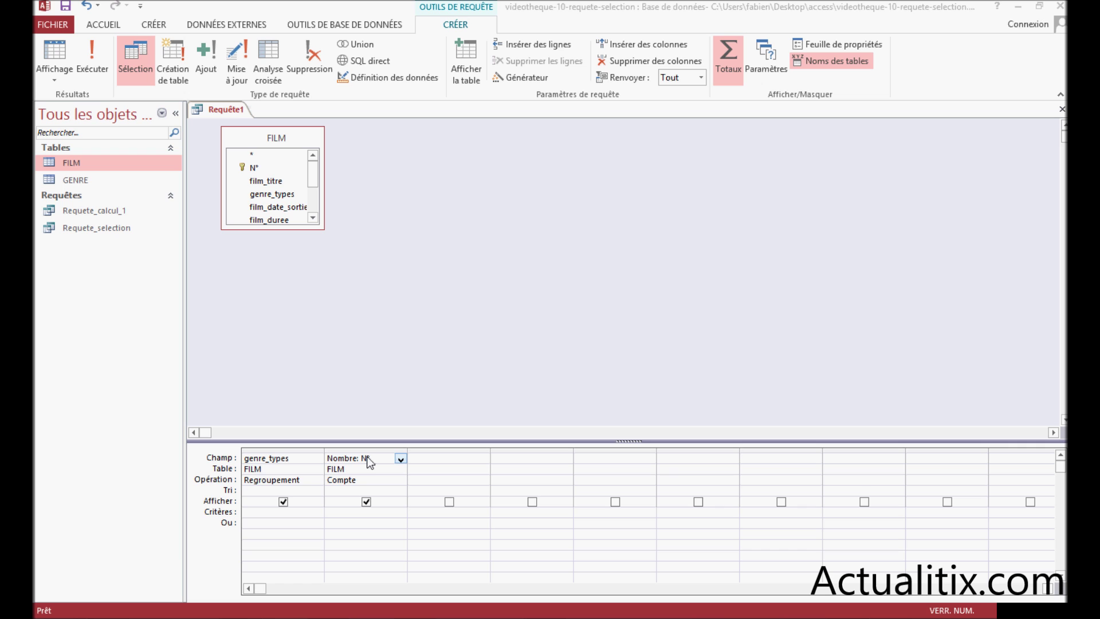
Step: Run the query to check the film count per genre and return to its design view
click(94, 68)
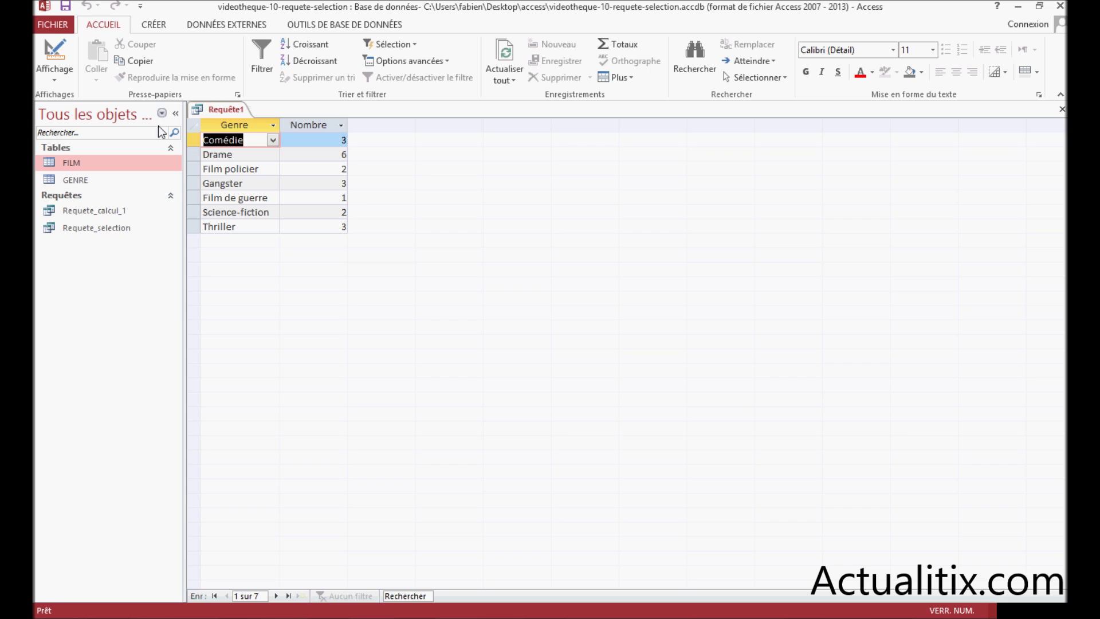
click(56, 75)
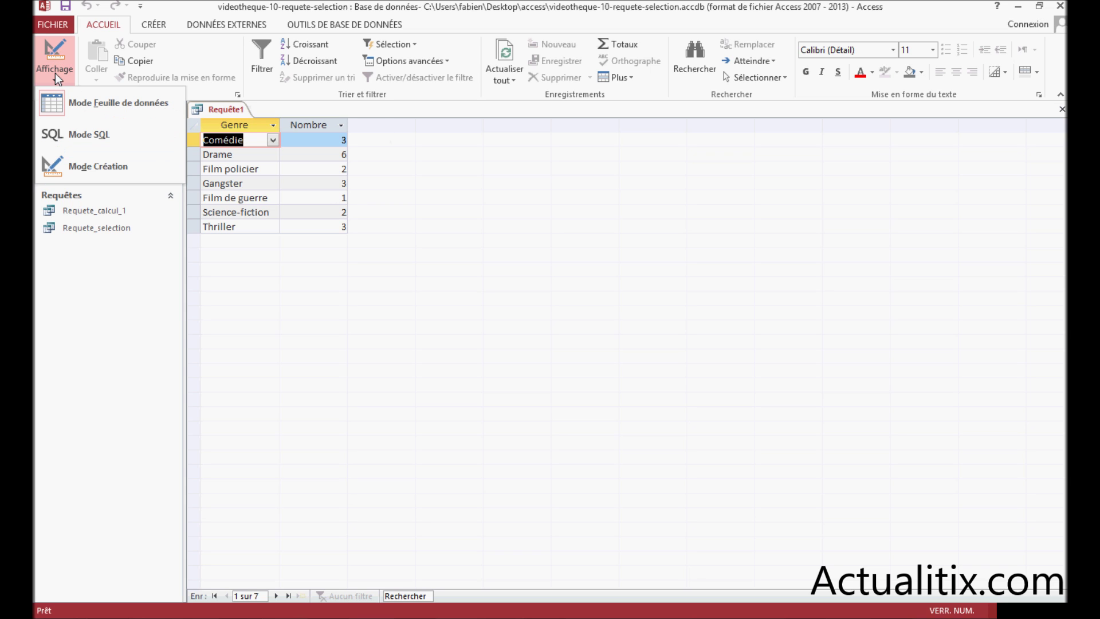
click(91, 165)
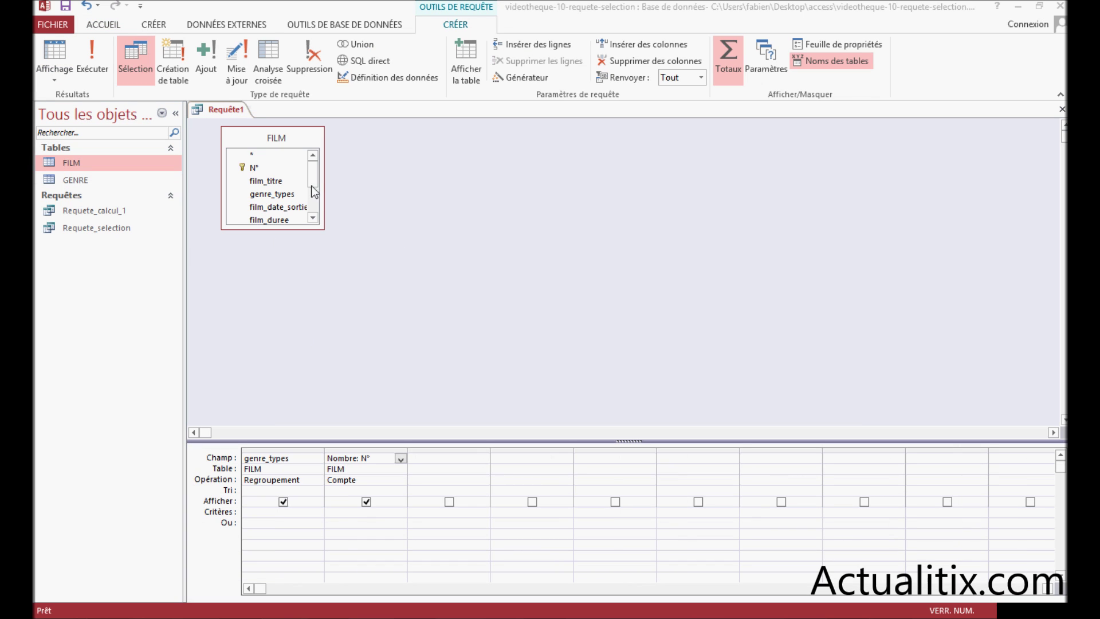
Step: Add the film_duree field as a third column, aggregate it with Somme and give it the alias Total
scroll(311, 186, down, 2)
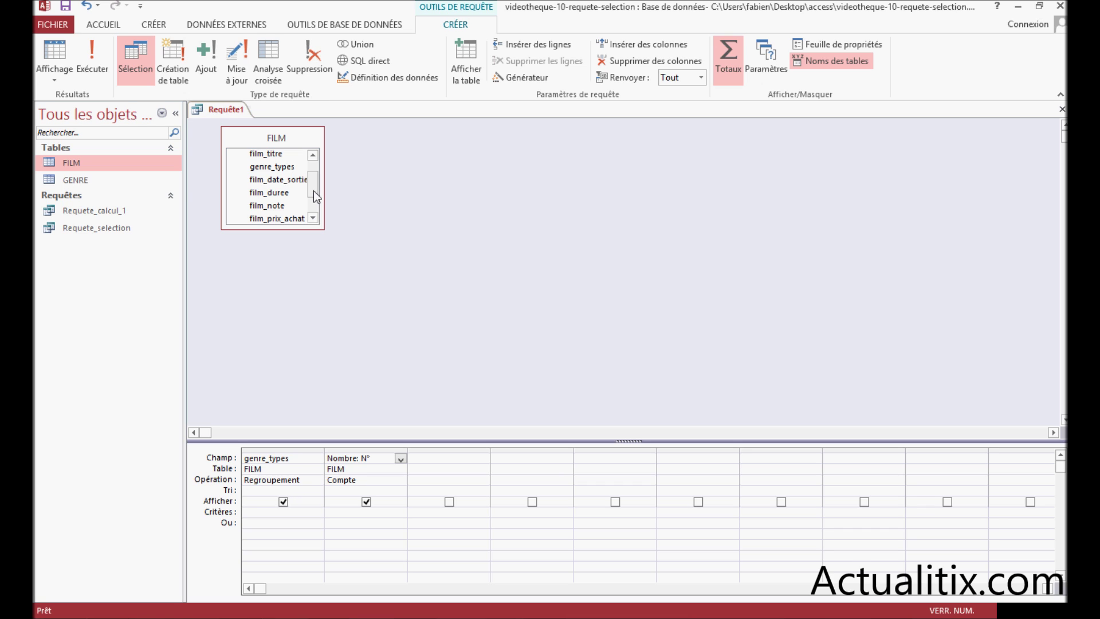
scroll(314, 196, down, 1)
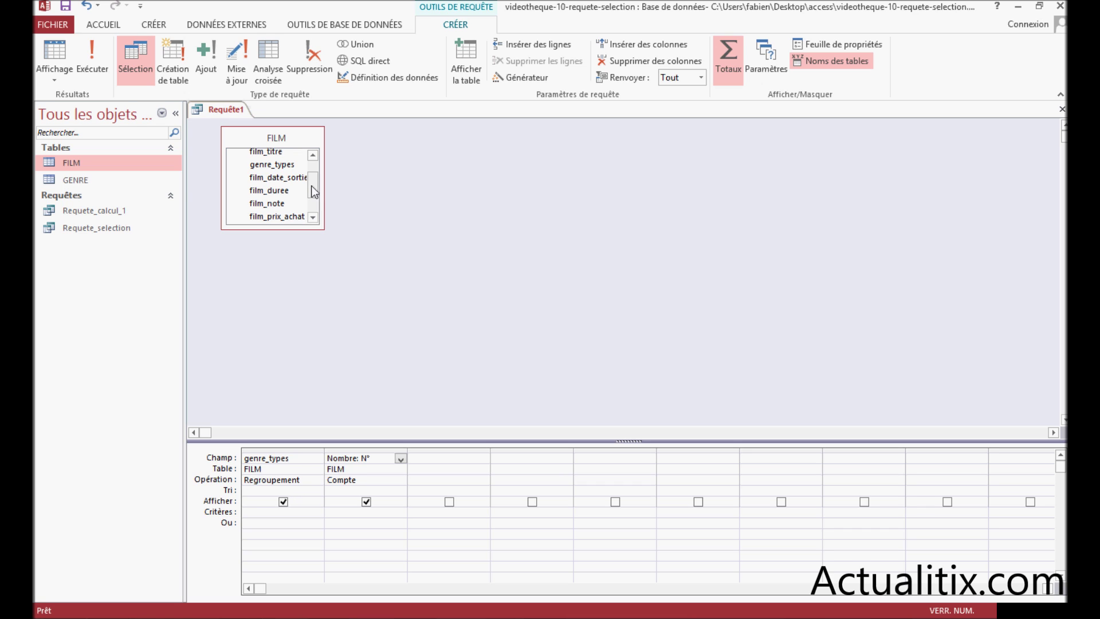
double_click(280, 191)
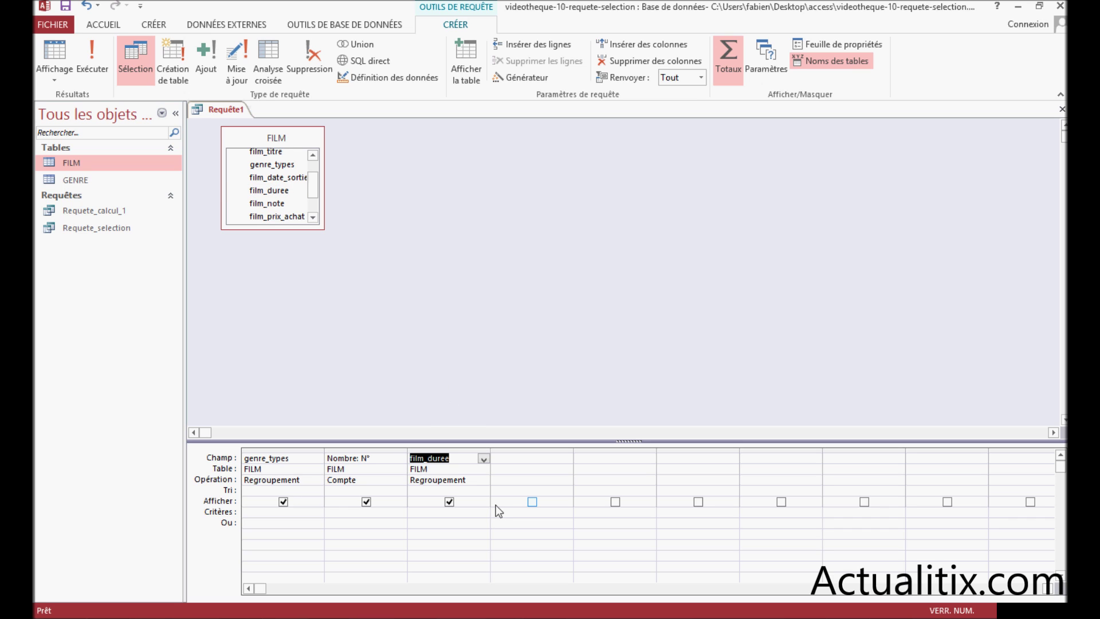
click(471, 481)
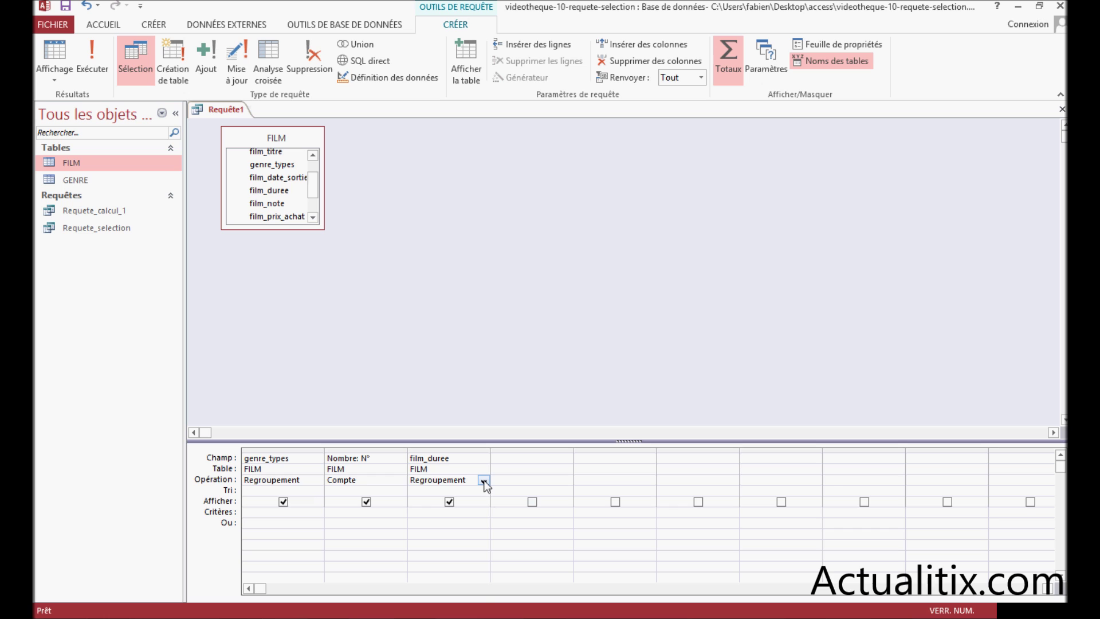
click(484, 481)
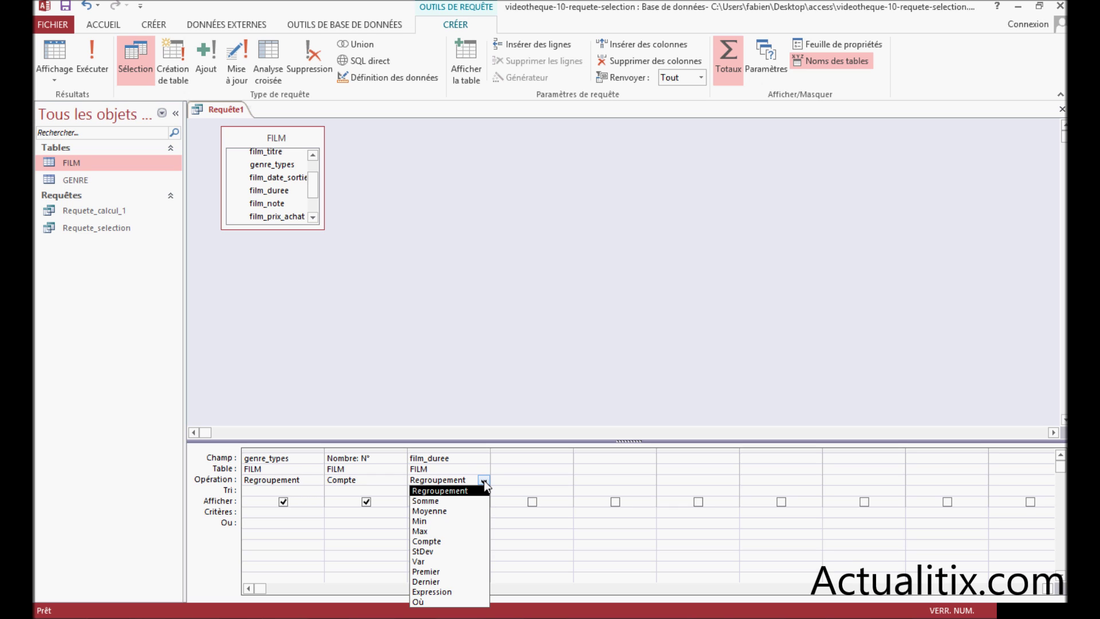
click(438, 501)
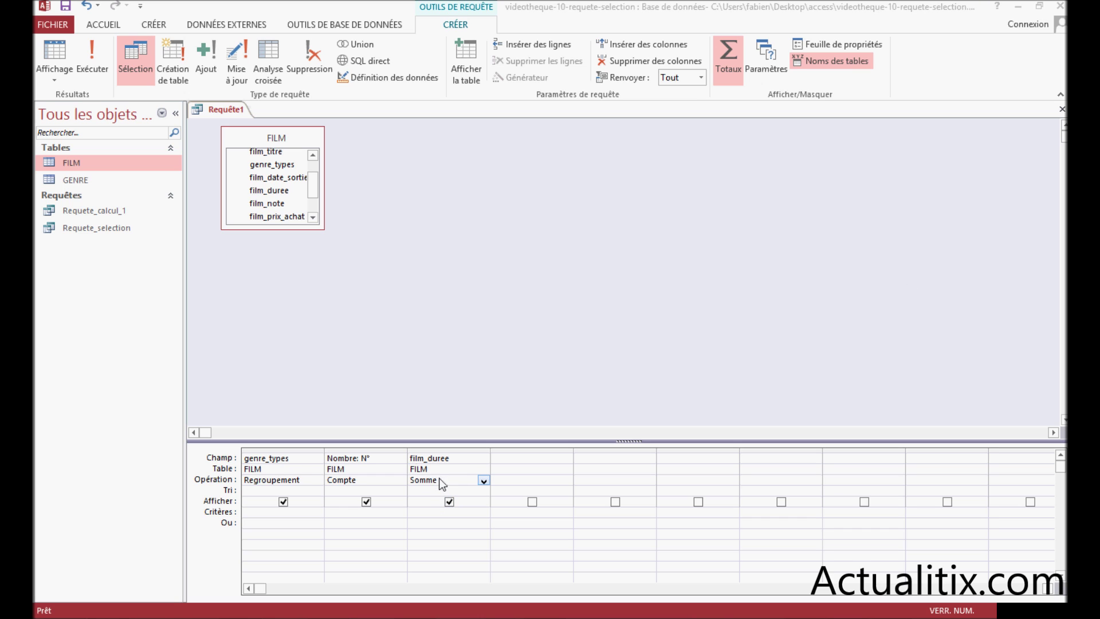
click(419, 458)
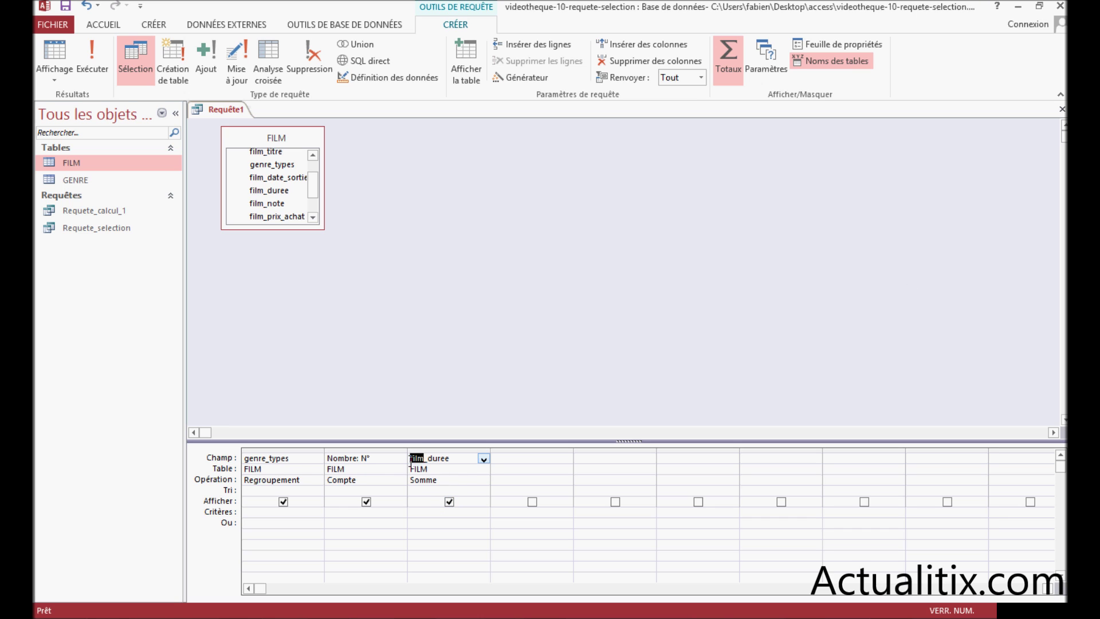
text(Total:)
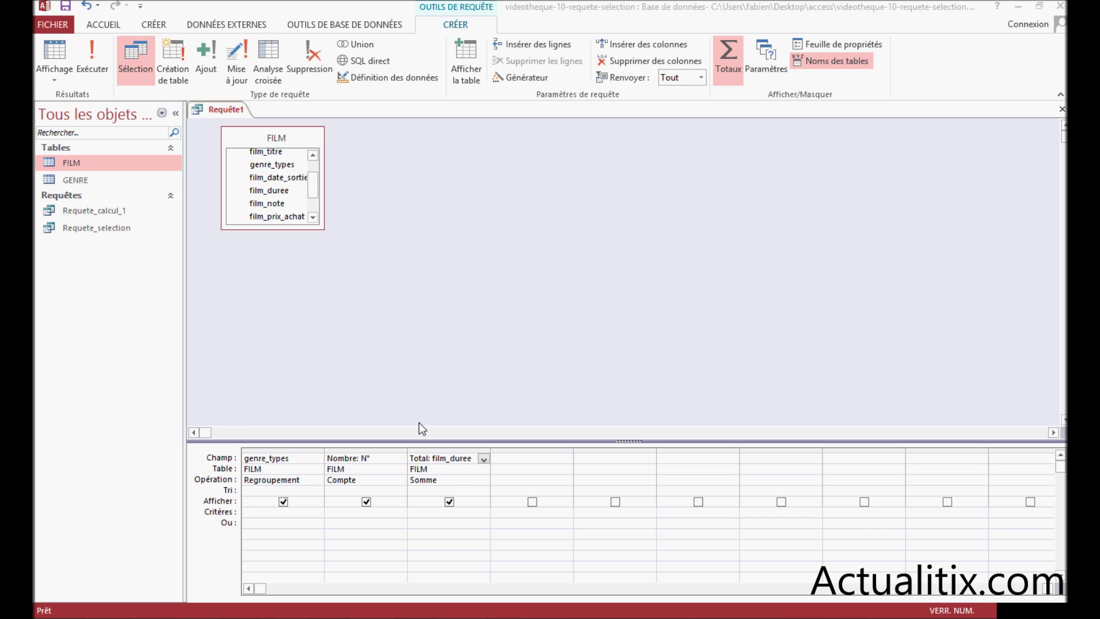
Step: Run the query to review the film count and total duration per genre, and return to design view
click(93, 60)
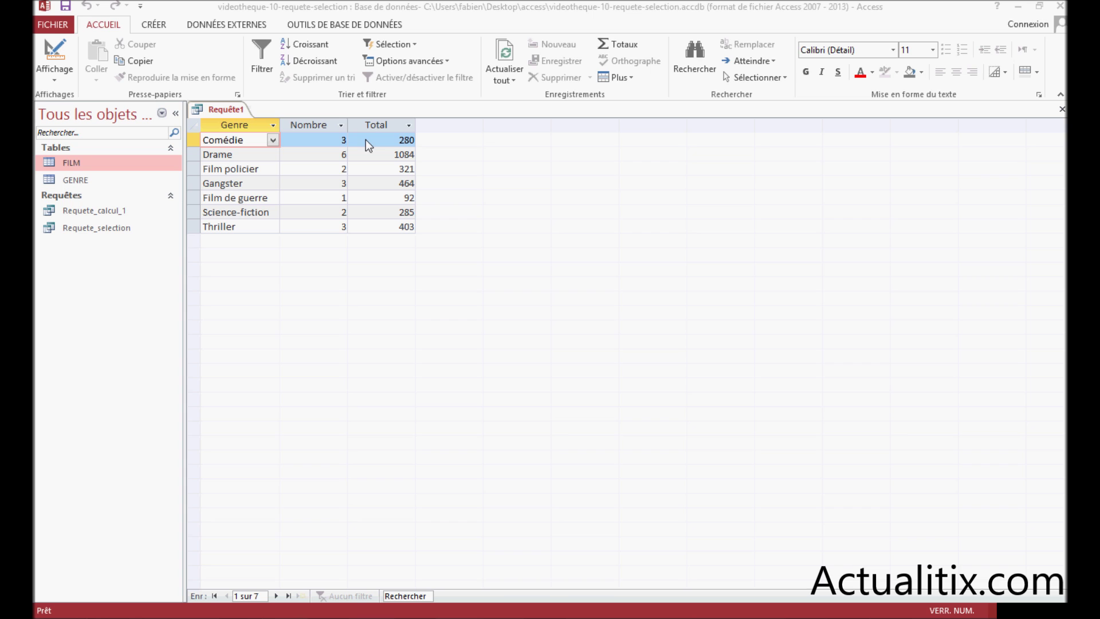
click(321, 155)
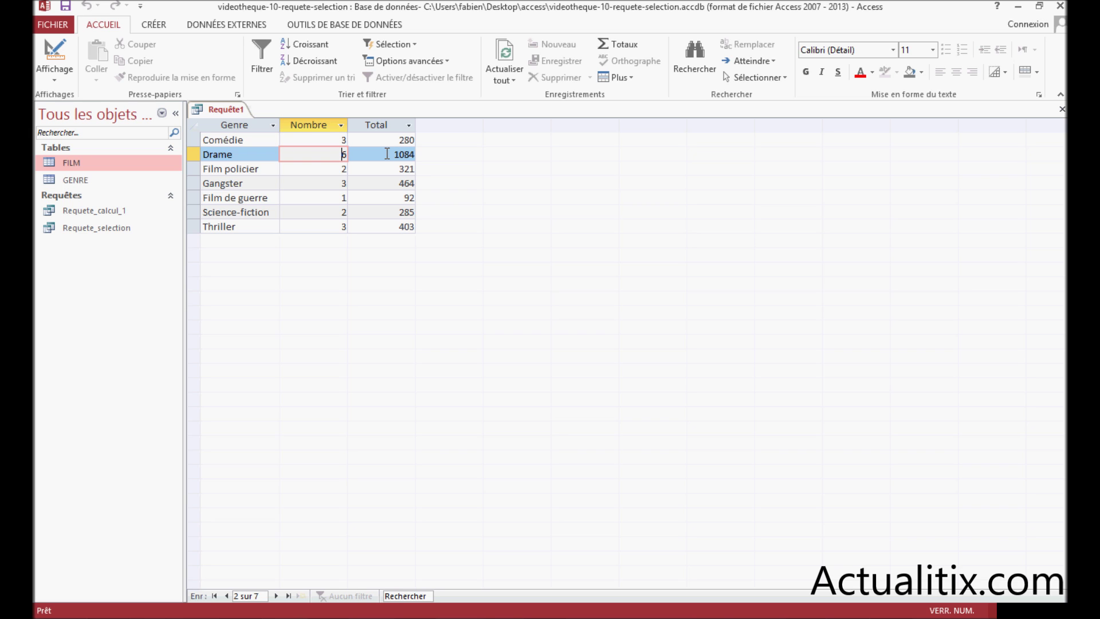
click(54, 72)
click(83, 163)
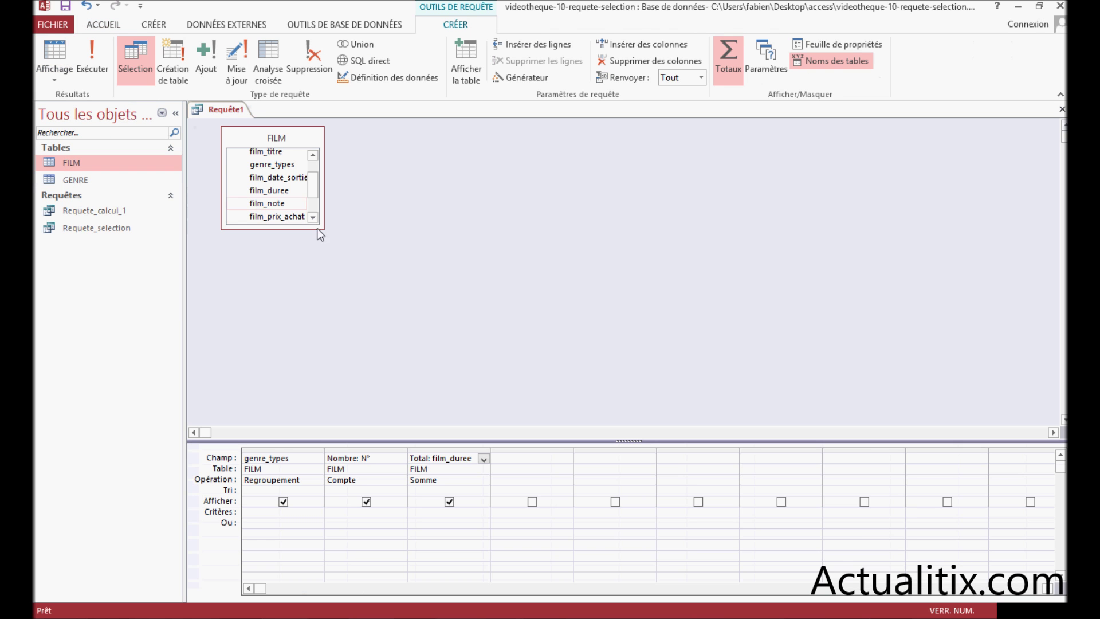
Step: Save the grouped query as Requete_calcul_2
click(65, 6)
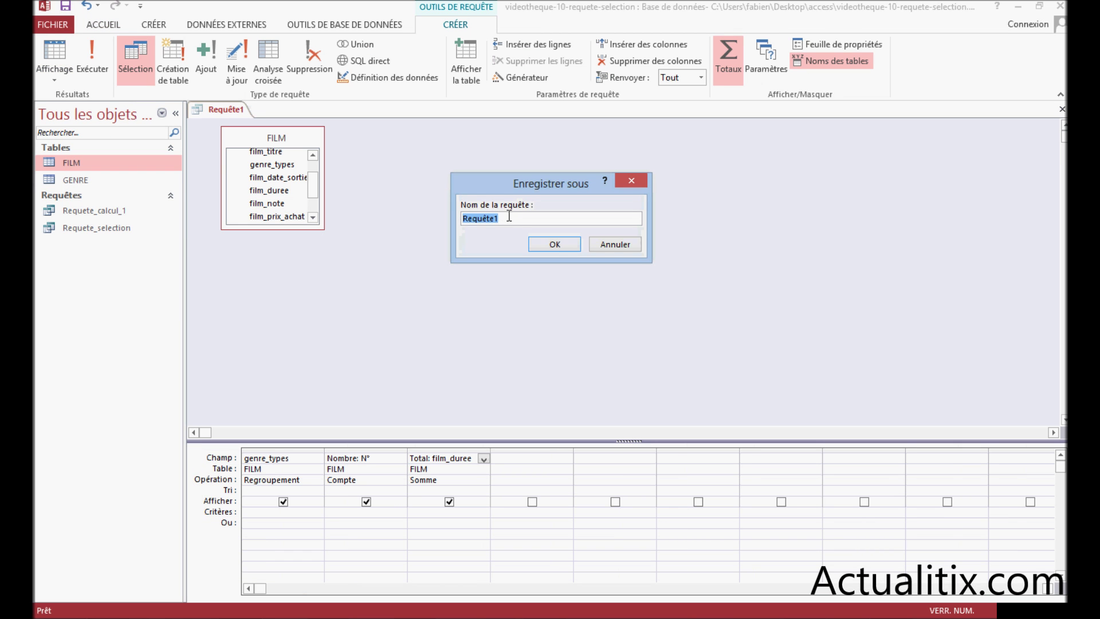
text(Requete_calcul_2)
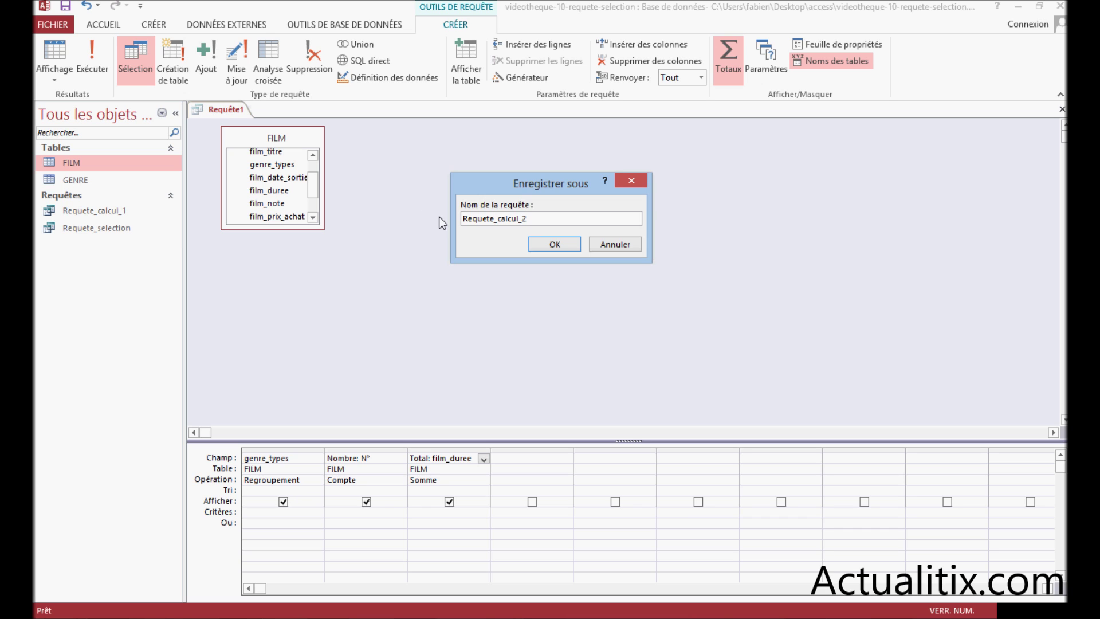
click(552, 245)
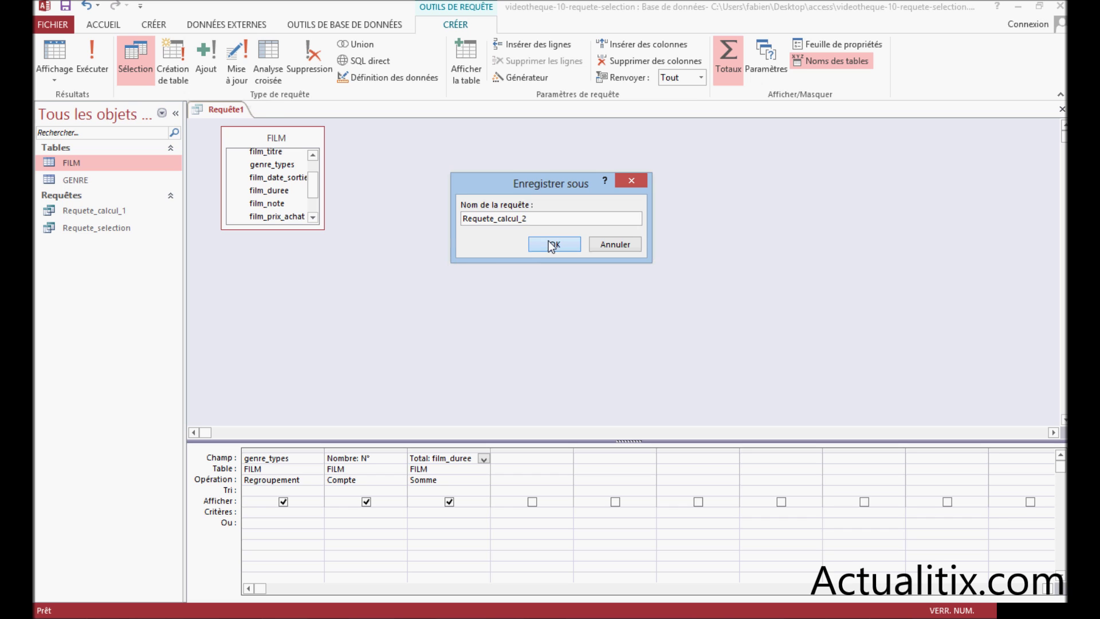